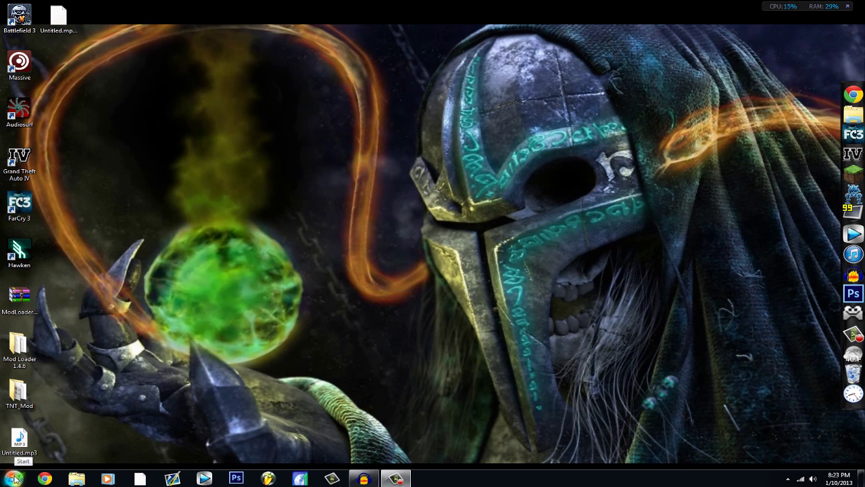
Open the Roaming application data folder by running %appdata%.
left_click(14, 477)
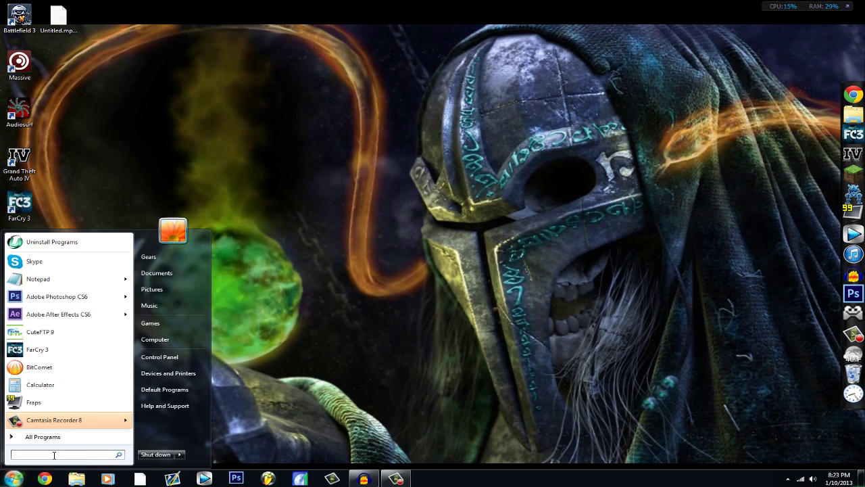
type("%appdata")
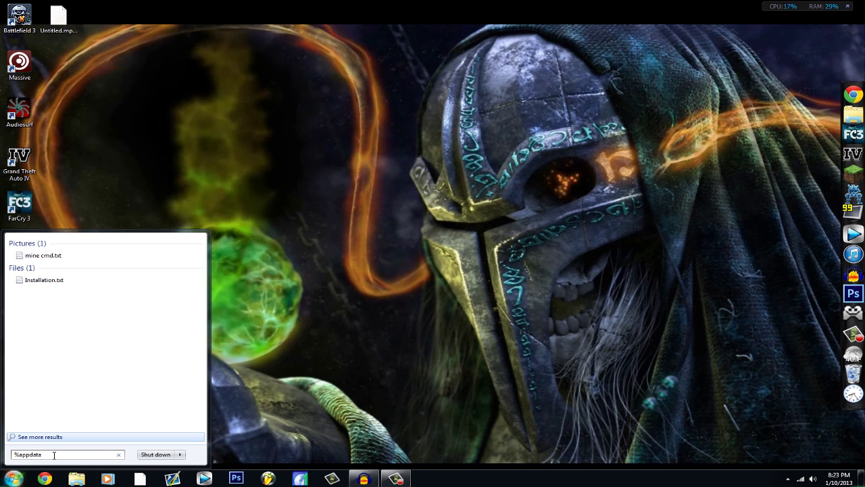
type("%")
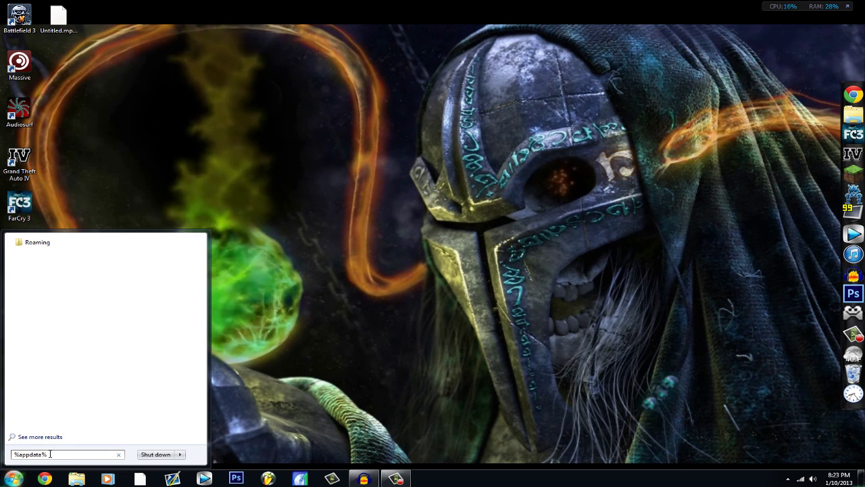
key("Return")
left_click_drag(144, 6, 363, 123)
Open the .minecraft folder and go into its bin subfolder.
left_click(321, 185)
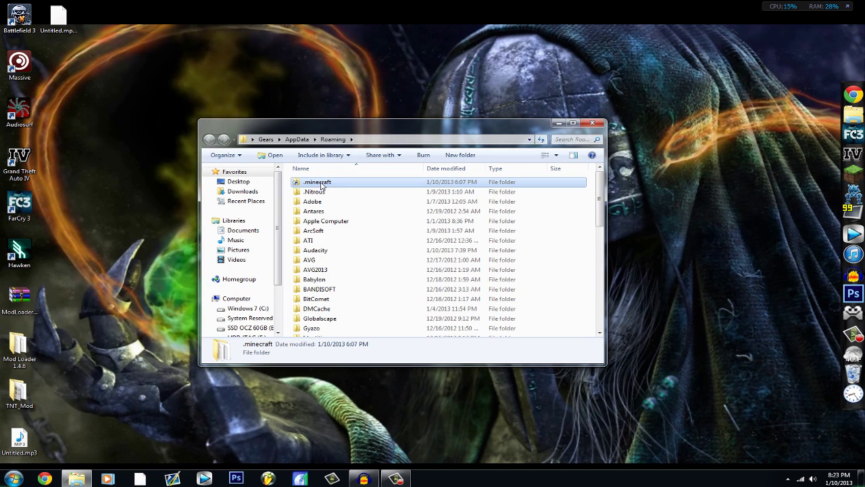
double_click(322, 185)
left_click_drag(333, 120, 283, 143)
double_click(266, 175)
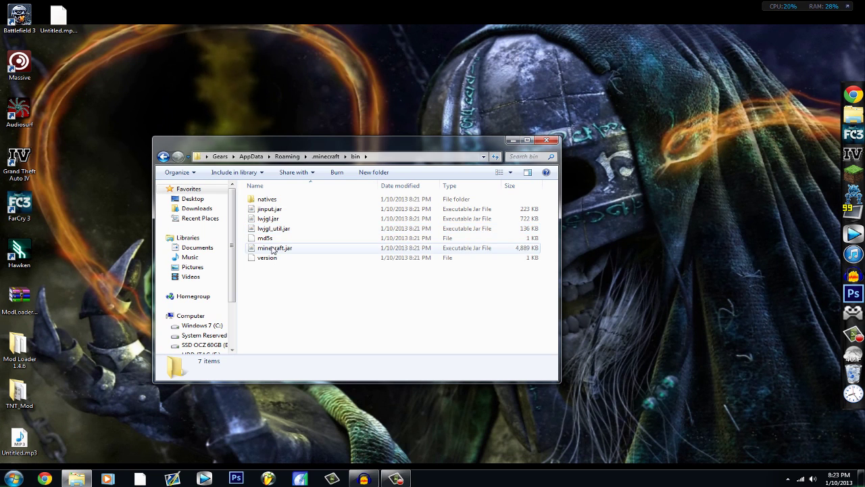
left_click_drag(283, 139, 268, 137)
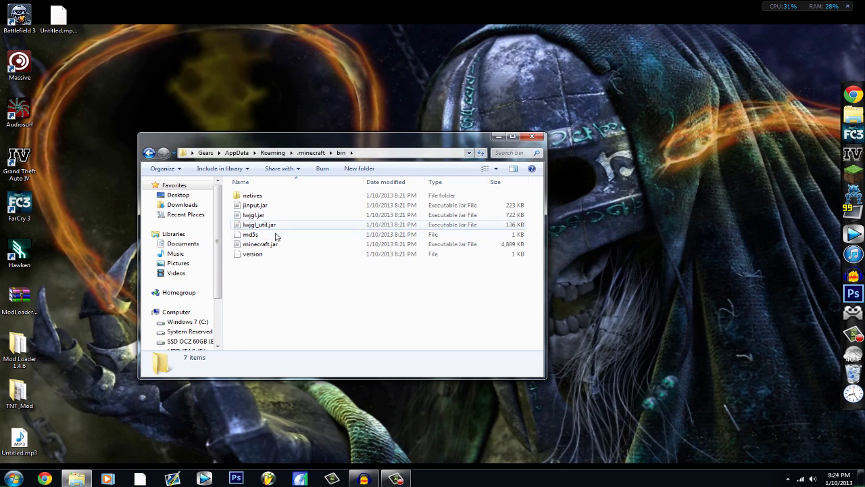
Open minecraft.jar from the bin folder with WinRAR archiver.
right_click(263, 245)
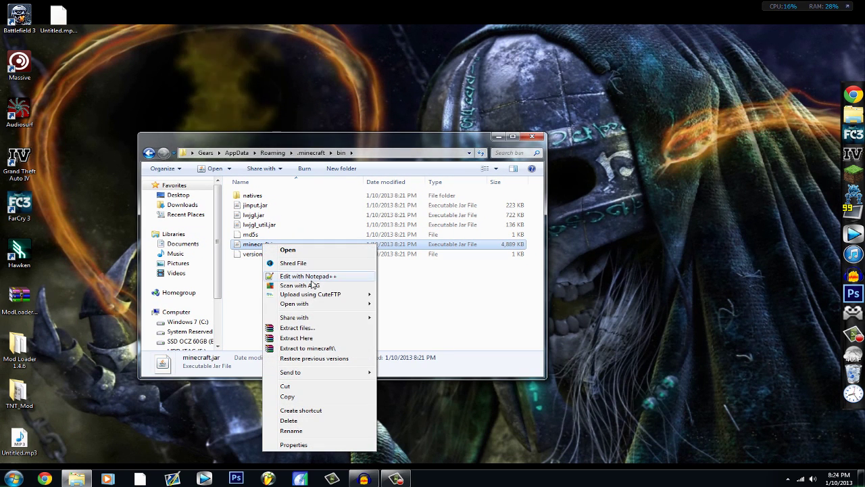
mouse_move(332, 306)
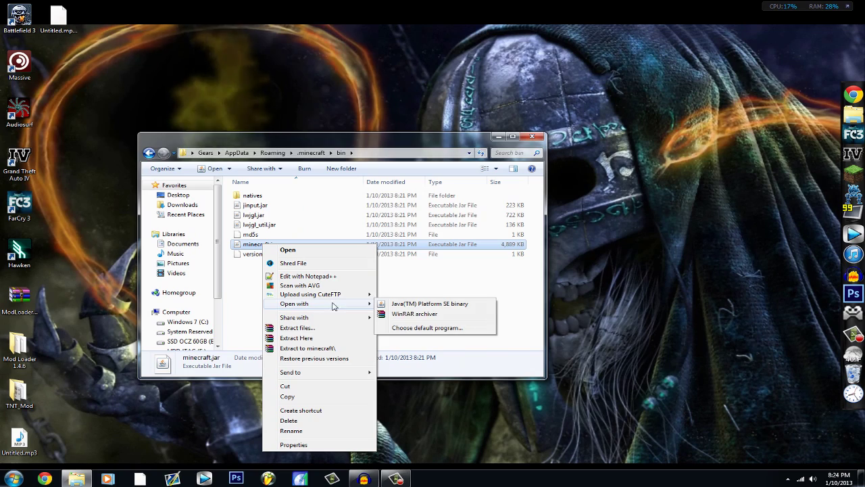
left_click(413, 314)
left_click_drag(283, 42, 379, 102)
scroll(324, 294, "down", 6)
scroll(235, 264, "up", 6)
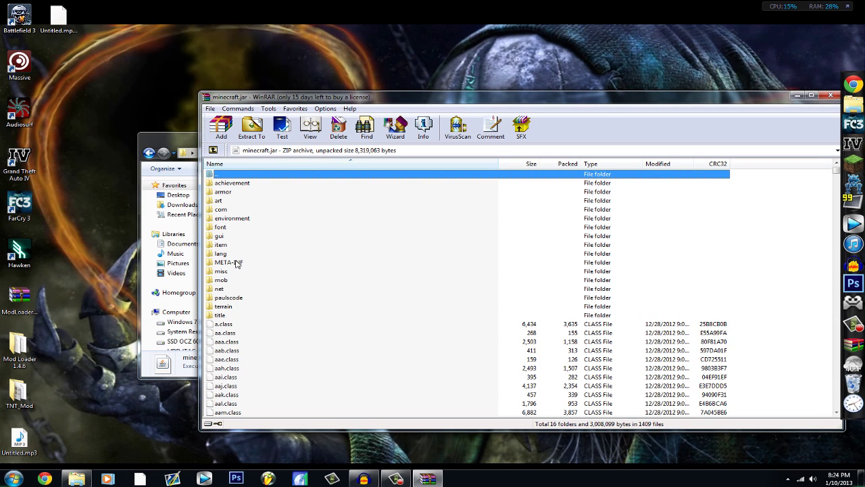
Delete the META-INF folder from the minecraft.jar archive.
left_click(236, 263)
right_click(235, 265)
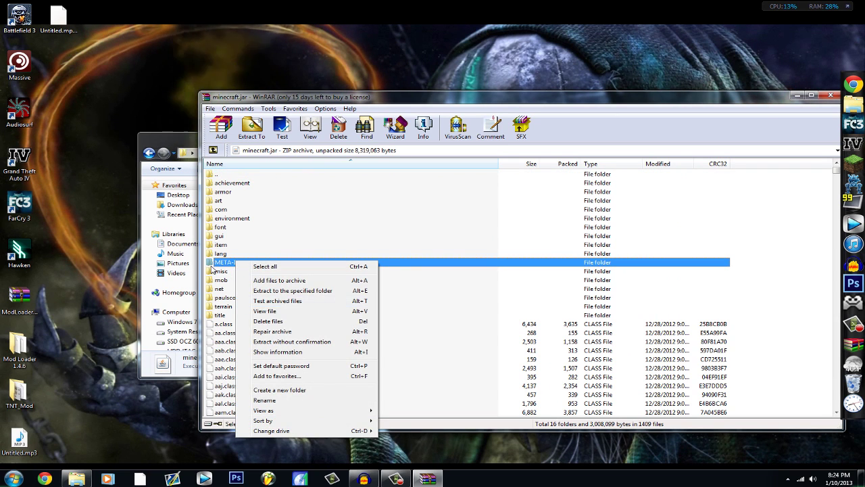
left_click(266, 321)
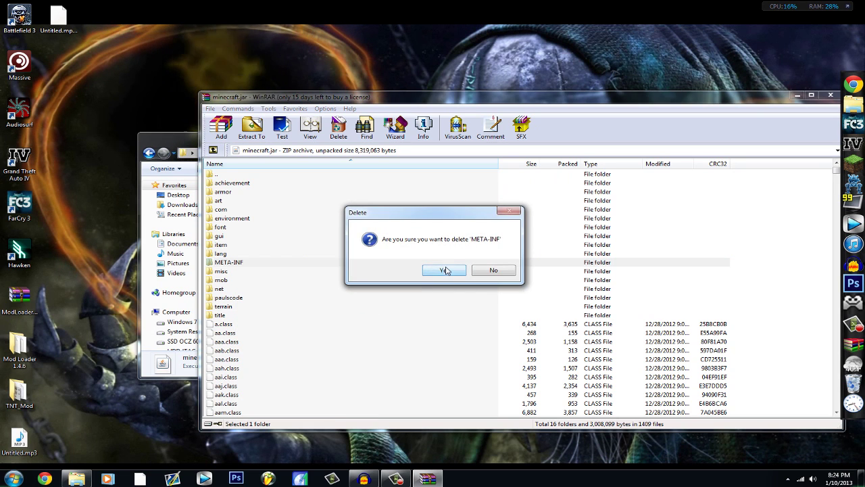
left_click(443, 270)
Add all files from the desktop's Mod Loader 1.4.6 folder to the minecraft.jar archive.
scroll(202, 333, "down", 1)
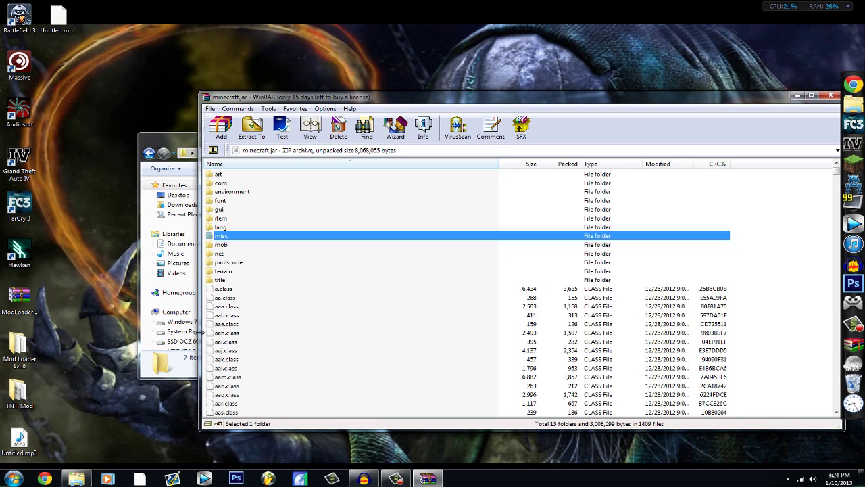
double_click(17, 345)
left_click_drag(302, 156, 0, 157)
left_click_drag(440, 101, 617, 117)
left_click_drag(121, 383, 112, 60)
left_click_drag(191, 25, 122, 113)
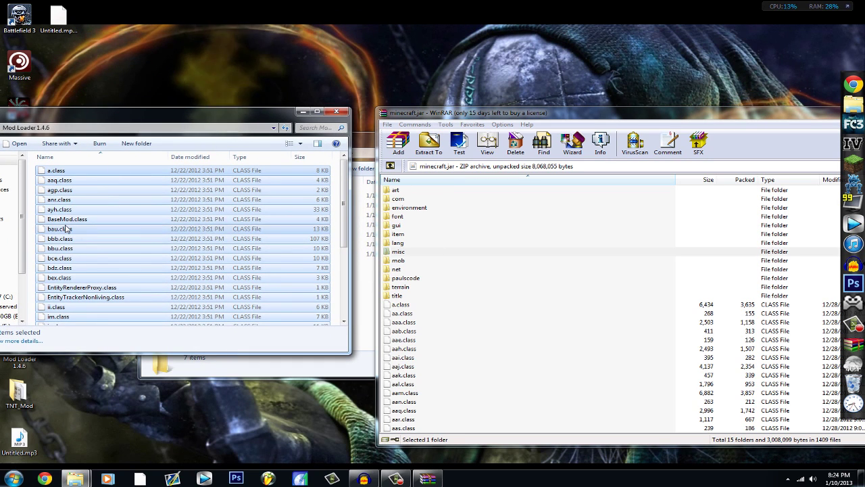
left_click_drag(546, 377, 546, 371)
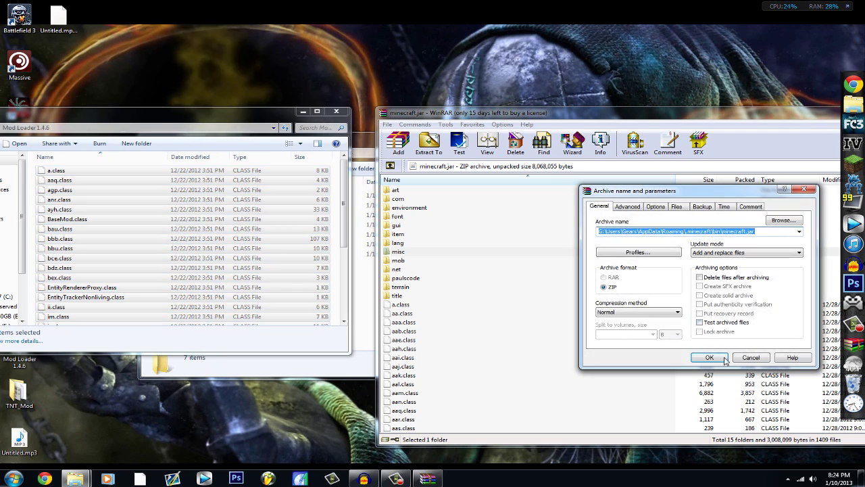
left_click(714, 357)
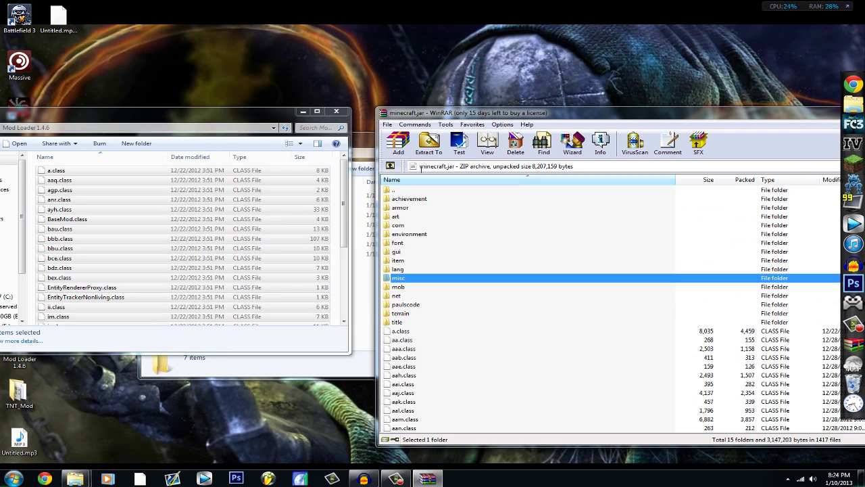
Close the Mod Loader 1.4.6 and bin folder windows, keeping the minecraft.jar archive open.
left_click(336, 111)
left_click_drag(290, 140, 171, 103)
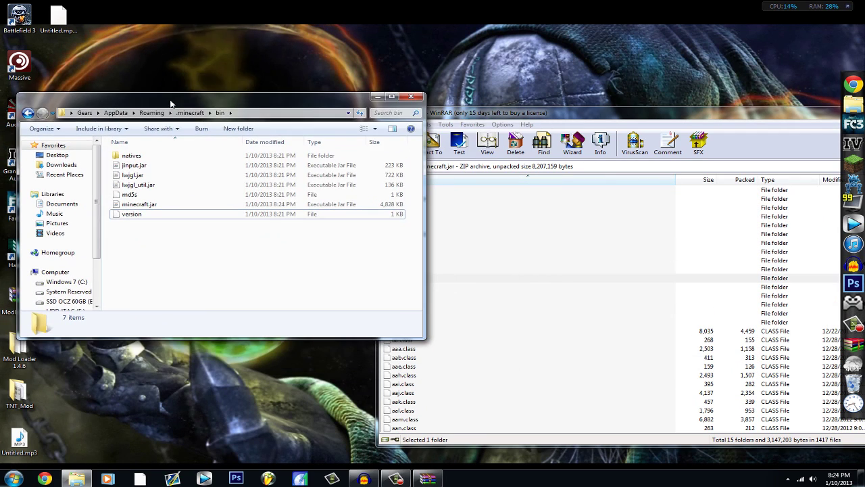
left_click(409, 97)
left_click_drag(445, 112, 271, 80)
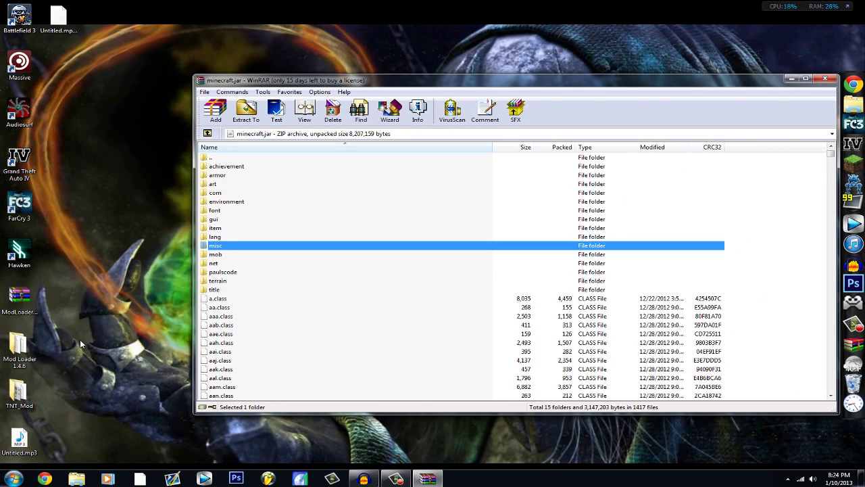
Open the desktop's TNT_Mod folder beside the archive and go into Put Inside .minecraft.
left_click(12, 393)
double_click(12, 393)
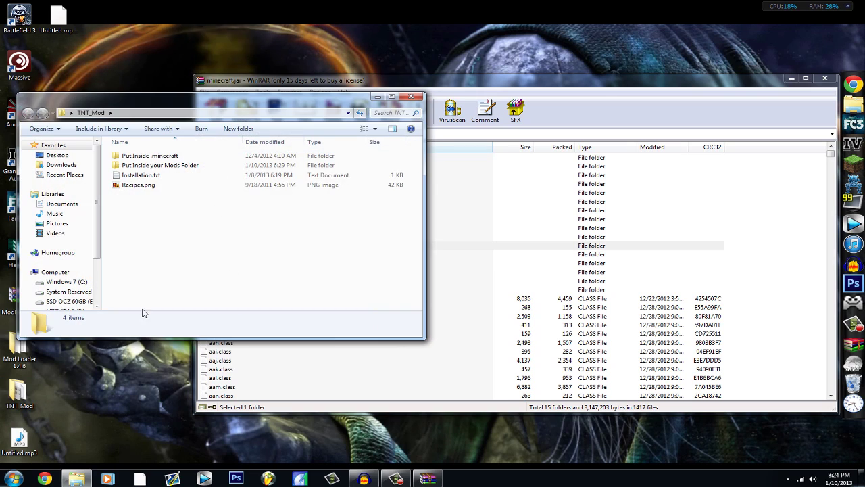
left_click_drag(155, 91, 1, 149)
left_click_drag(458, 87, 619, 116)
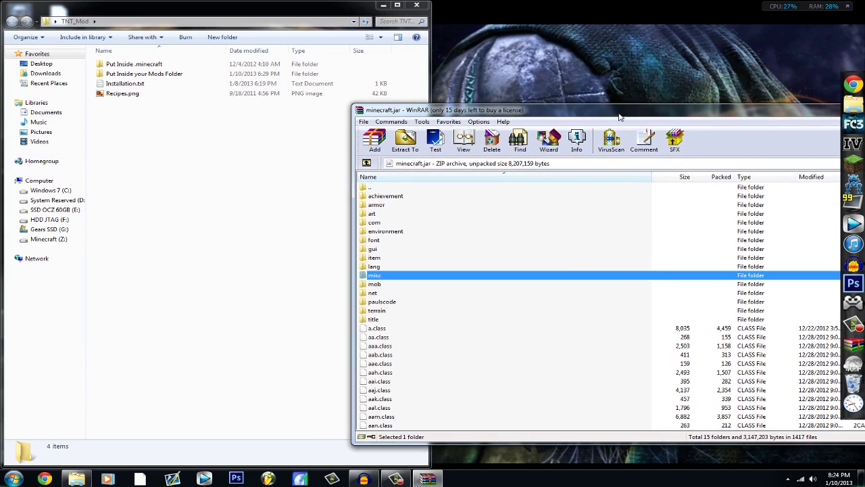
double_click(134, 65)
Add the TNTMod folder and all class files from Put Inside .minecraft to the minecraft.jar archive.
left_click_drag(130, 364, 102, 53)
left_click_drag(521, 109, 614, 73)
scroll(578, 170, "down", 2)
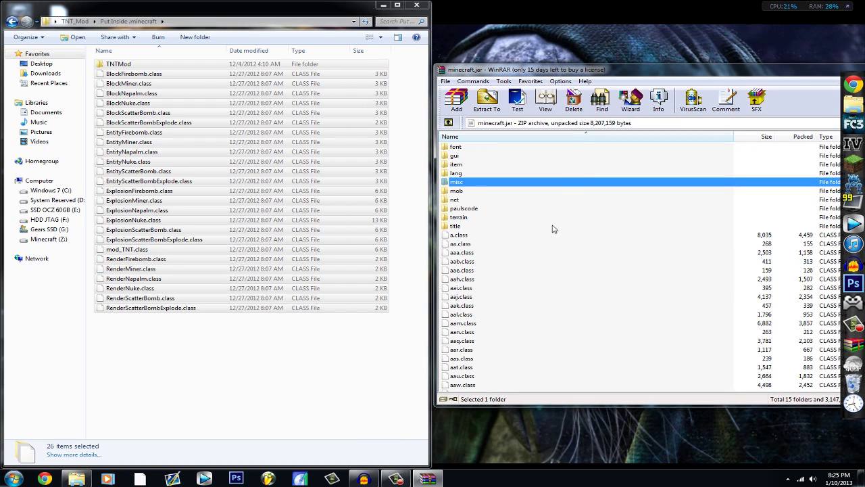
scroll(536, 224, "down", 3)
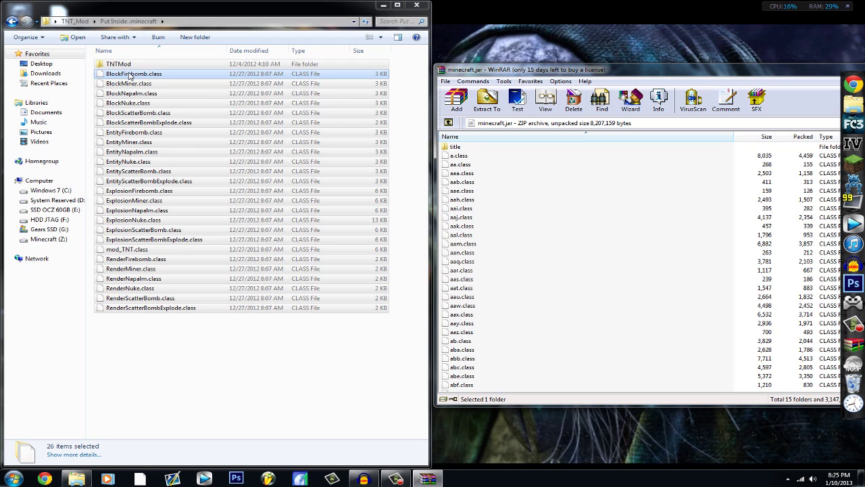
left_click_drag(115, 70, 628, 302)
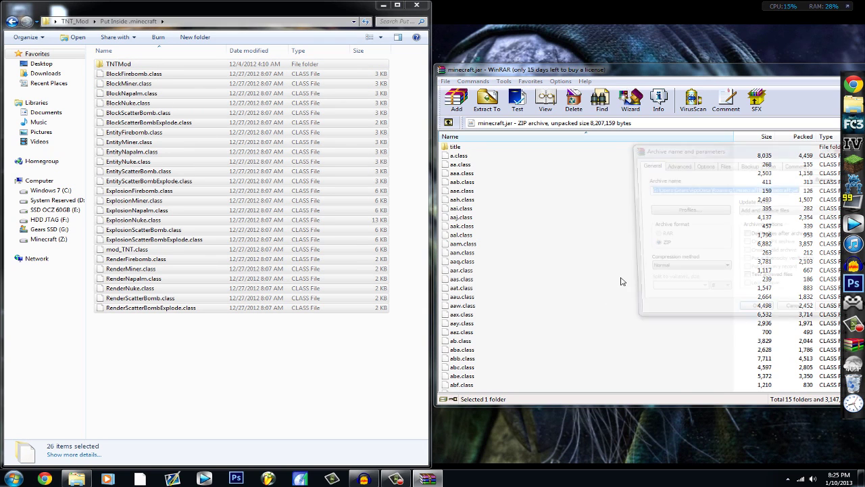
left_click_drag(707, 151, 521, 166)
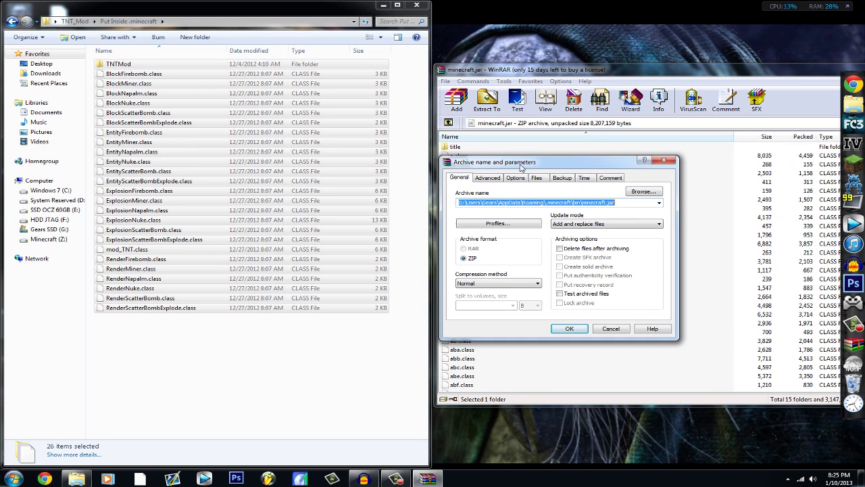
left_click(569, 329)
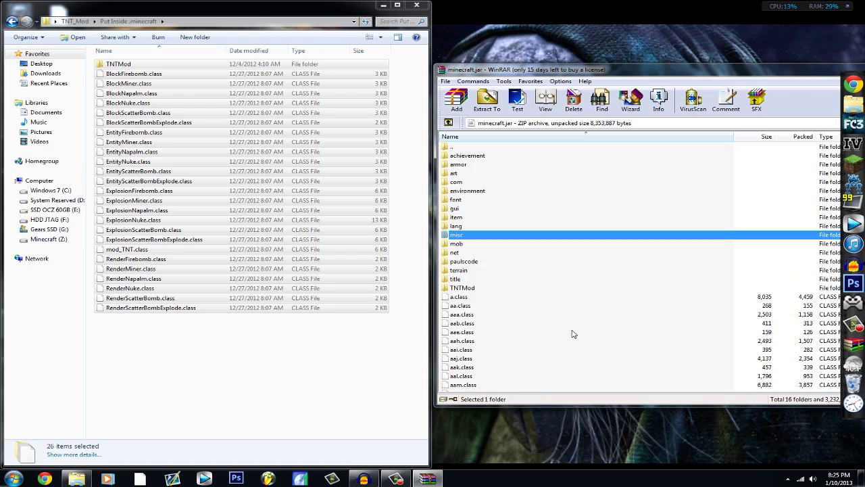
scroll(572, 334, "down", 9)
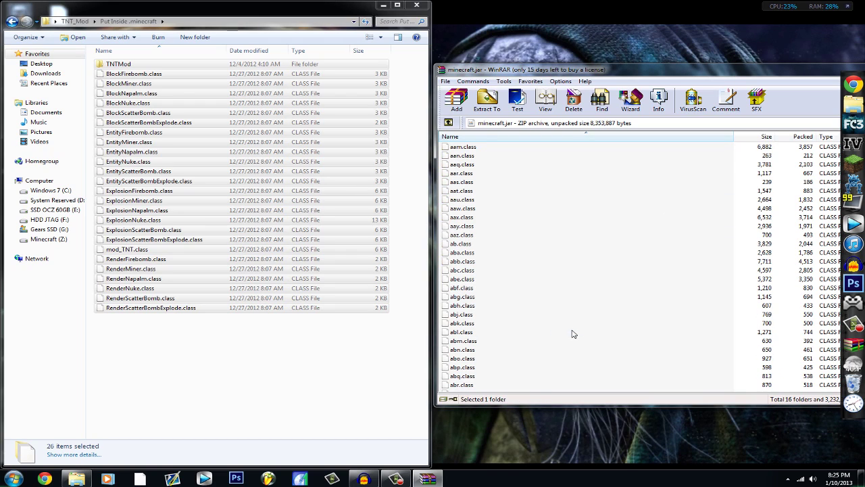
Return to the main TNT_Mod folder and close the minecraft.jar archive.
left_click(12, 22)
left_click_drag(645, 65, 280, 83)
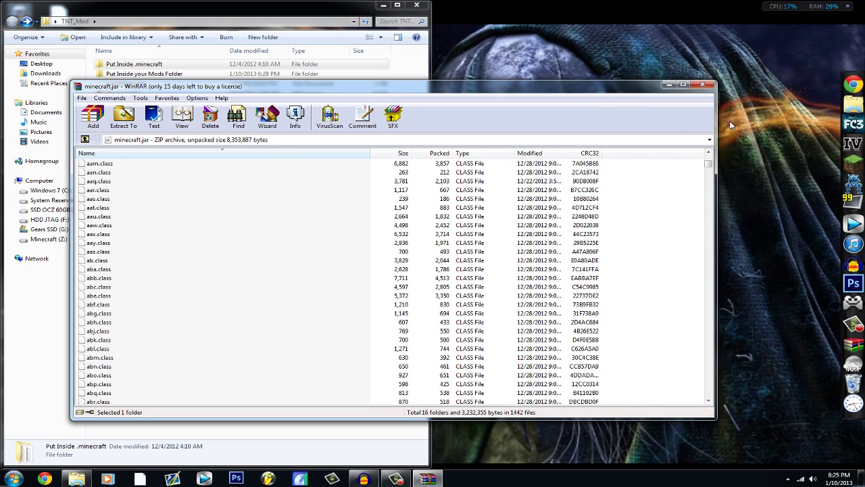
left_click(703, 86)
left_click_drag(128, 8, 503, 59)
Open the Minecraft (Z:) drive from Computer in a window beside the TNT_Mod folder.
left_click(13, 478)
left_click(168, 336)
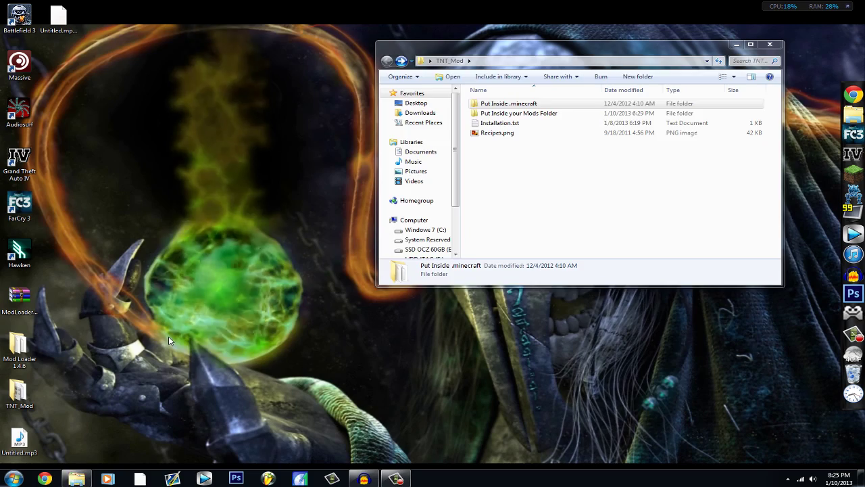
double_click(648, 175)
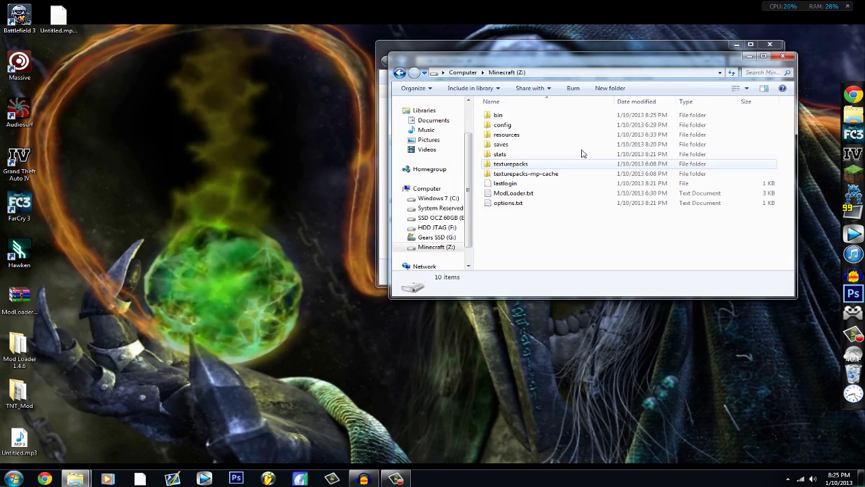
double_click(506, 114)
left_click_drag(500, 60, 1, 130)
Create a folder named mods in the root of the Minecraft (Z:) drive and open it.
left_click(272, 94)
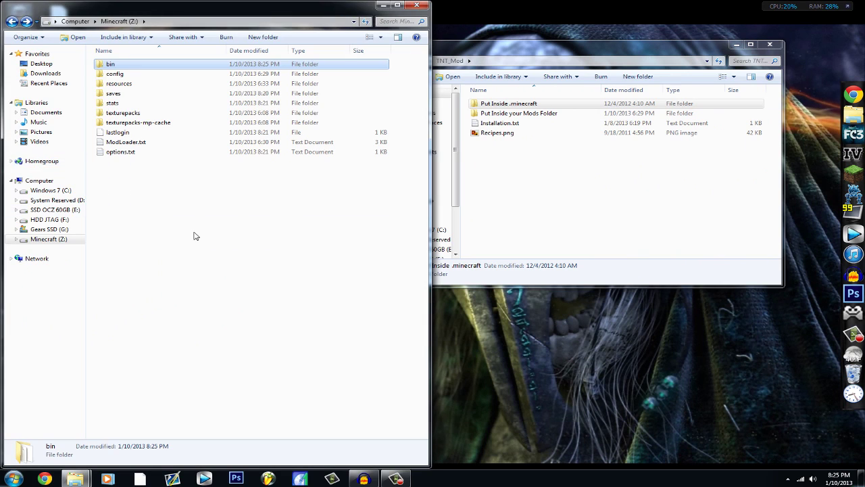
left_click(273, 41)
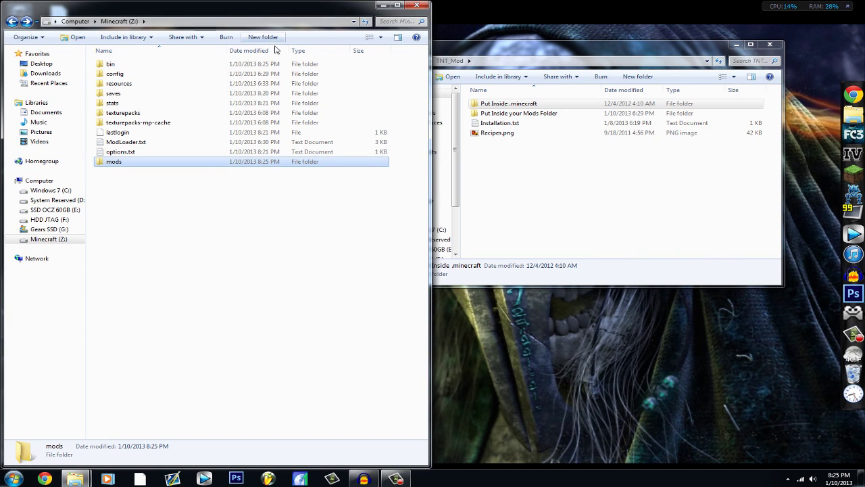
double_click(173, 163)
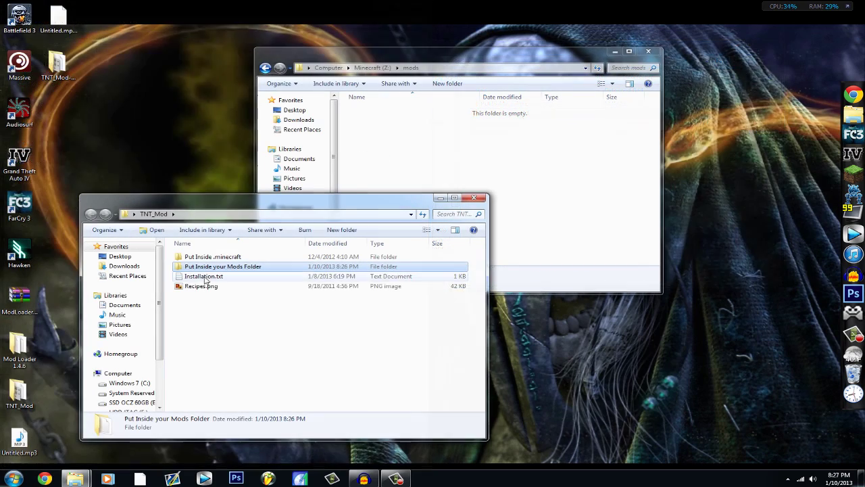
Open Put Inside your Mods Folder from TNT_Mod and place it side by side with the mods folder.
double_click(235, 268)
left_click_drag(257, 198, 1, 203)
left_click_drag(463, 69, 634, 166)
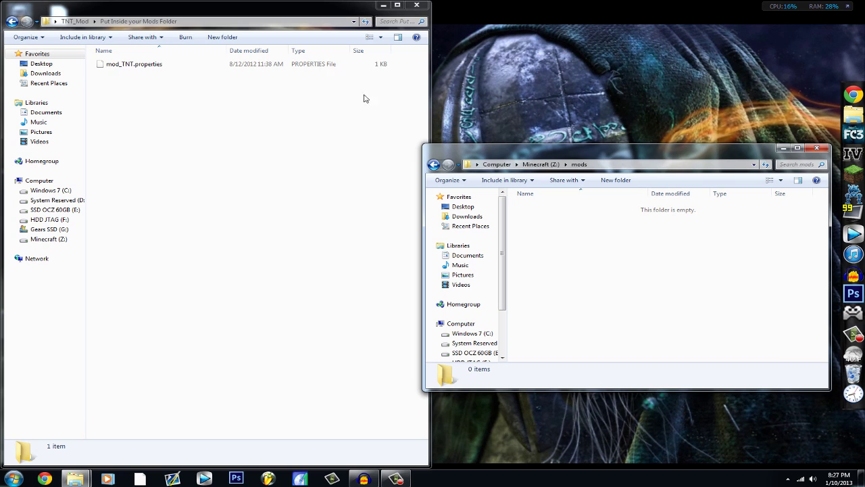
Copy mod_TNT.properties into the mods folder on Minecraft (Z:) and close that folder's window.
left_click(122, 66)
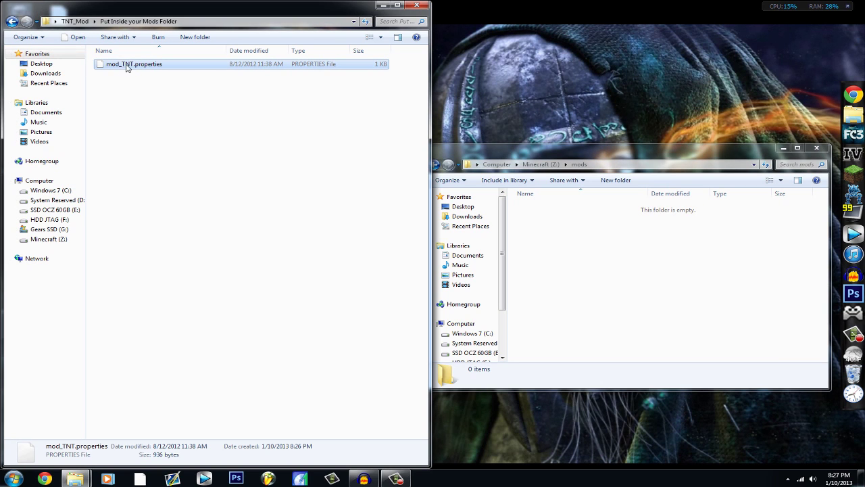
left_click_drag(634, 273, 218, 126)
left_click_drag(214, 68, 211, 70)
right_click(211, 71)
left_click(264, 214)
right_click(585, 255)
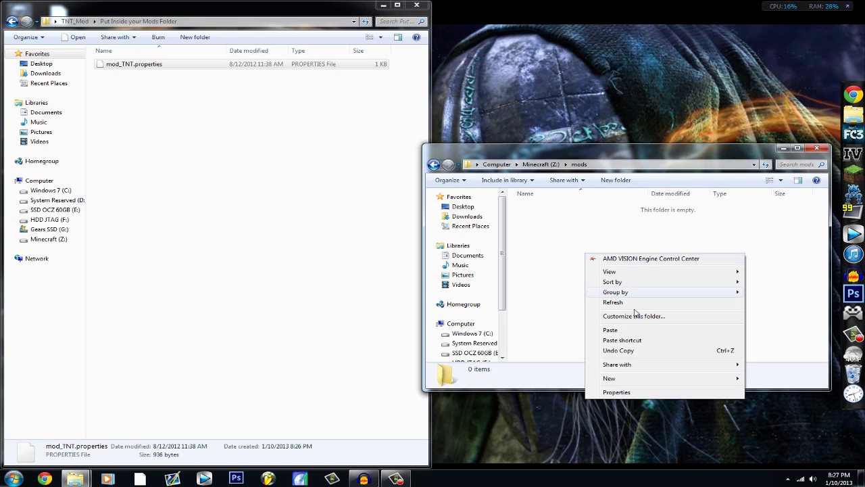
left_click(622, 331)
left_click(816, 152)
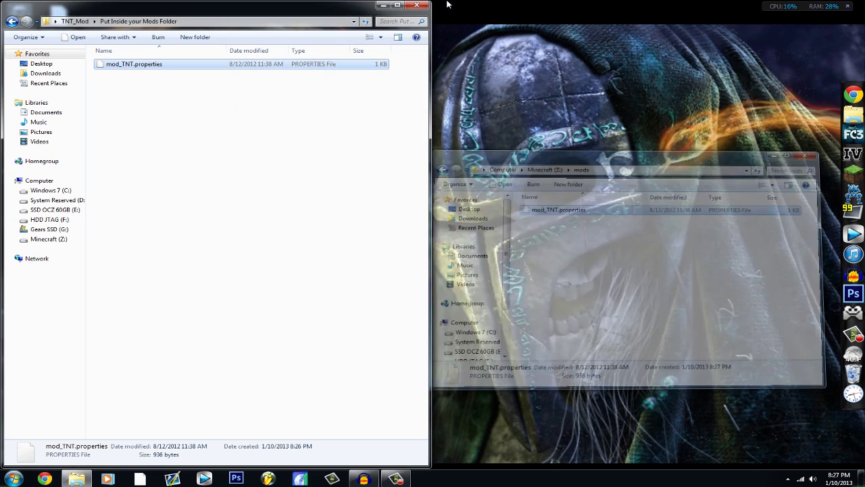
Close the remaining folder window, then launch Minecraft with the saved login and cancel the automatic server connection.
left_click(417, 6)
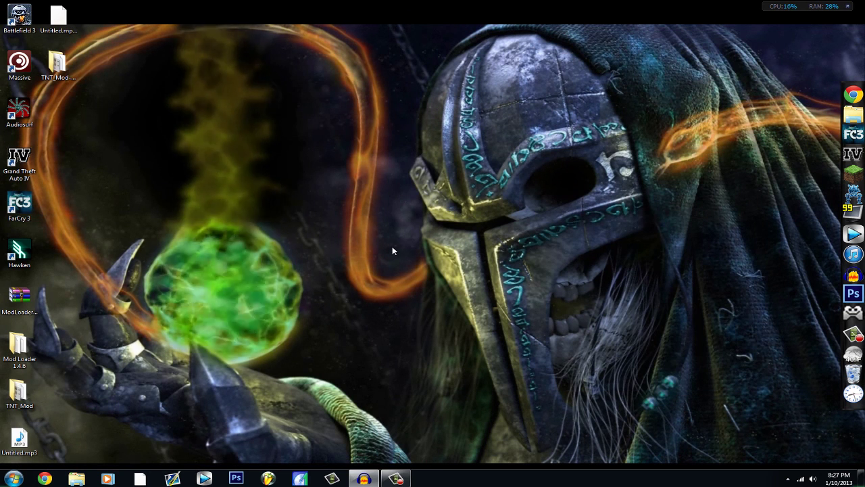
left_click(856, 174)
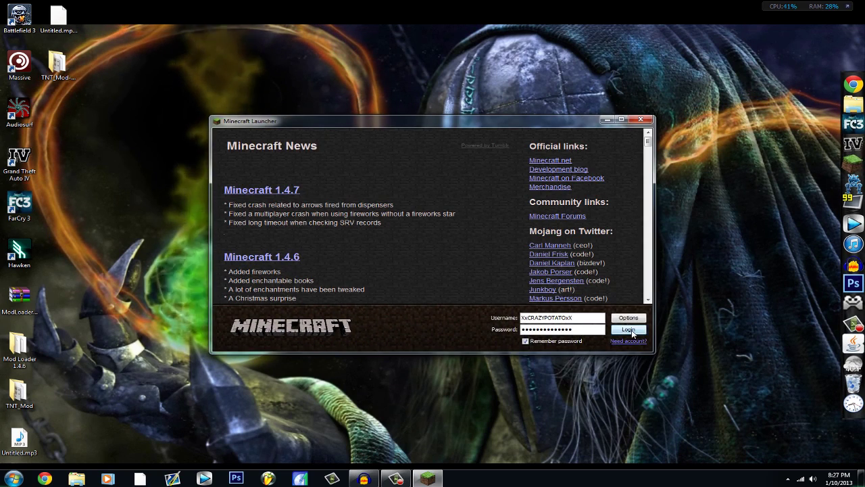
left_click(631, 329)
left_click_drag(460, 118, 390, 107)
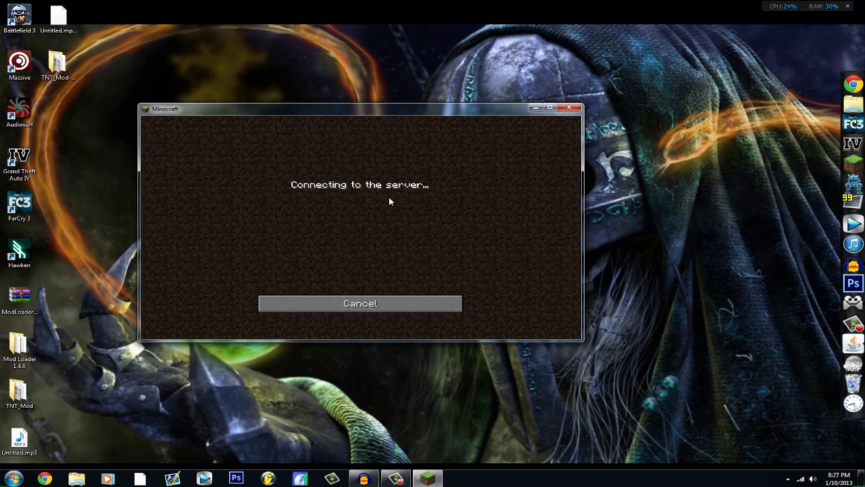
left_click(359, 303)
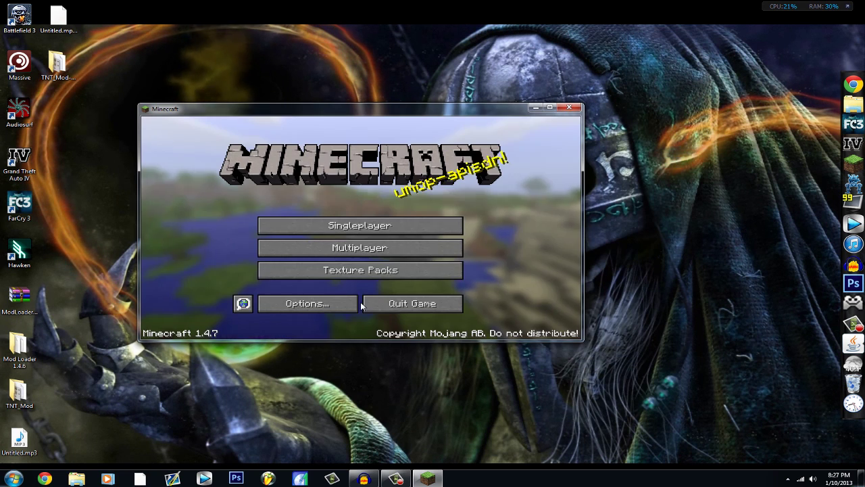
Create a single-player world named New World in Creative game mode.
left_click(367, 229)
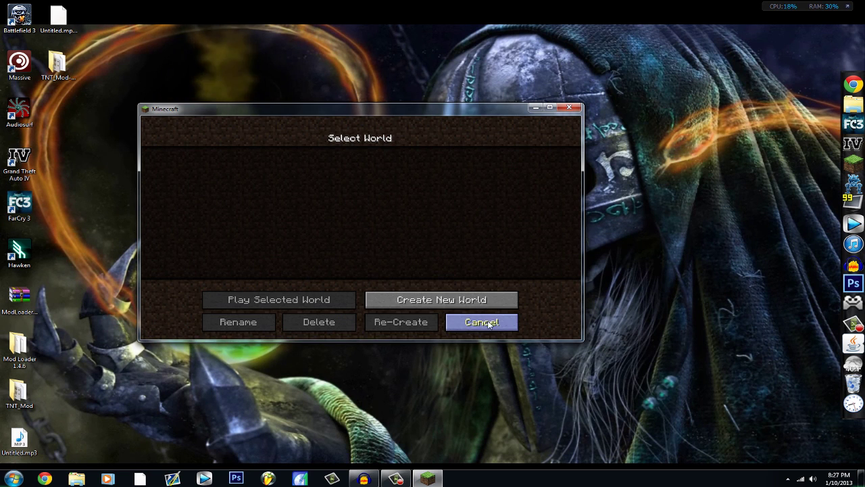
left_click(436, 304)
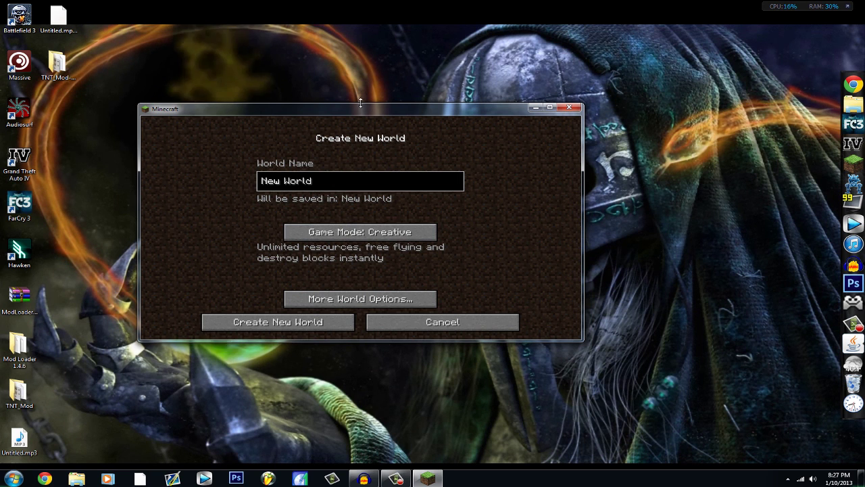
left_click(292, 324)
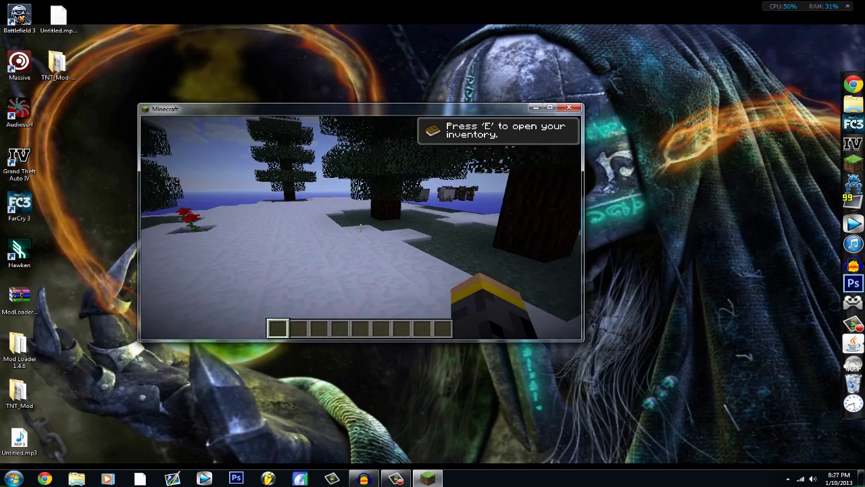
Fly over the Creative world and examine the terrain and the blast areas of the TNT mod explosives.
key("space")
key("space")
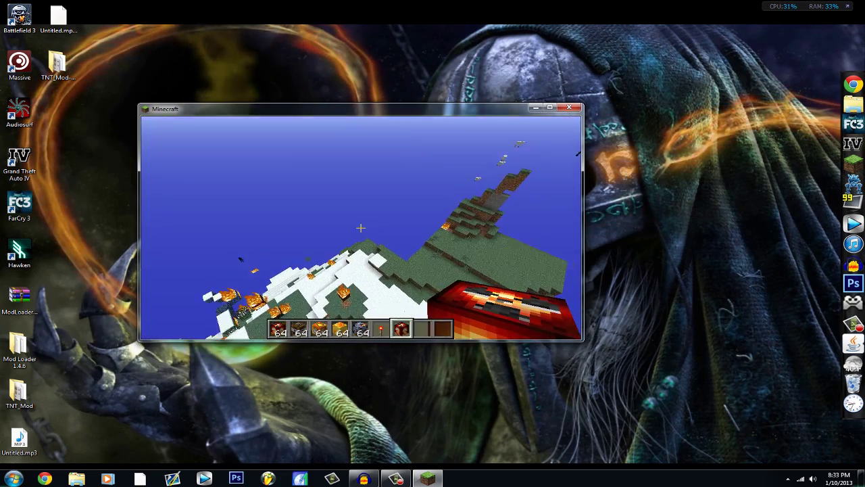
key("w")
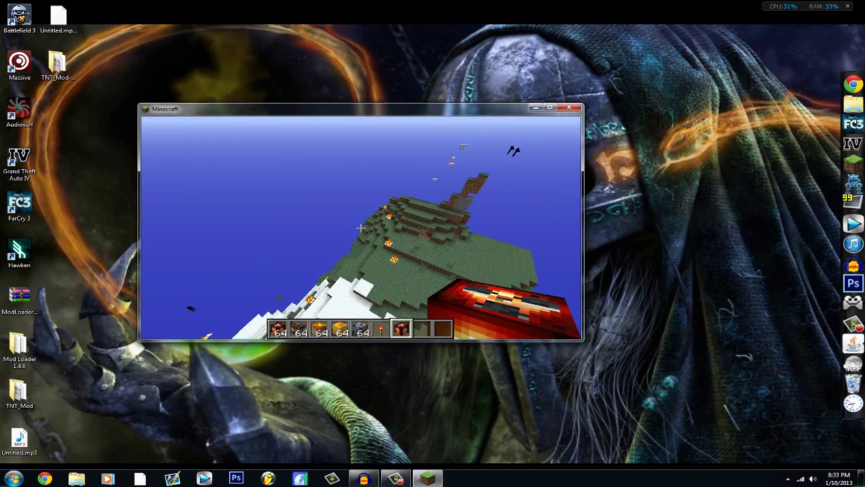
key("w")
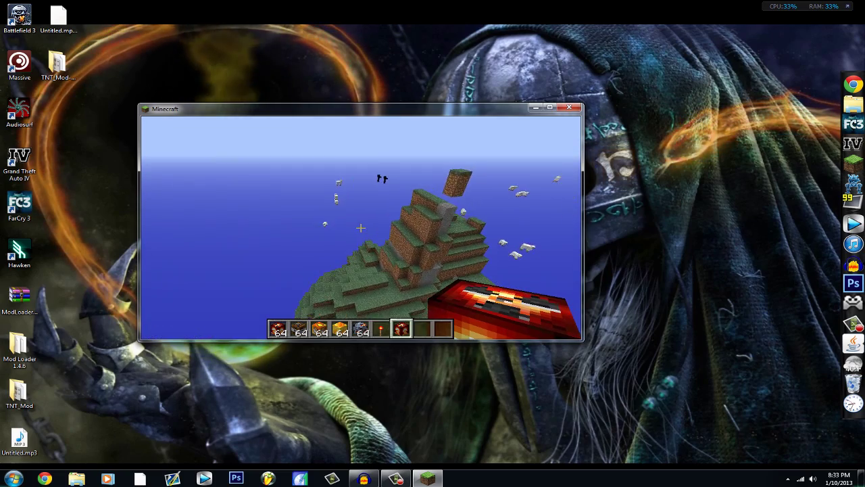
key("w")
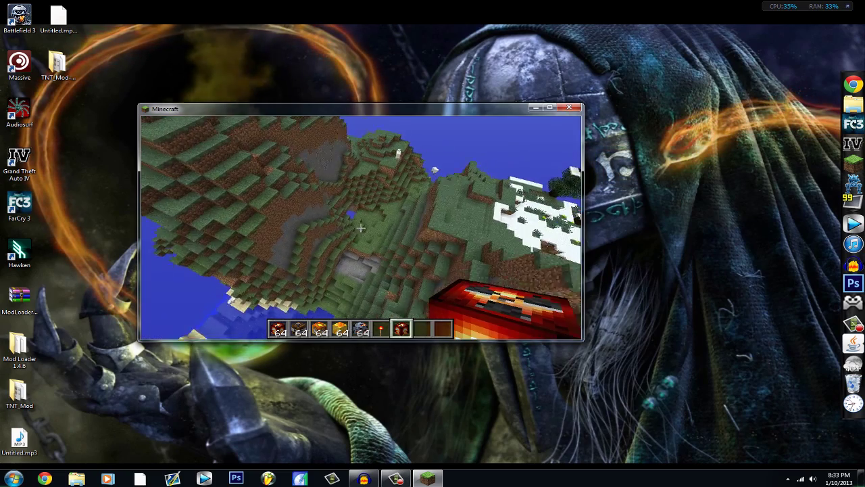
key("w")
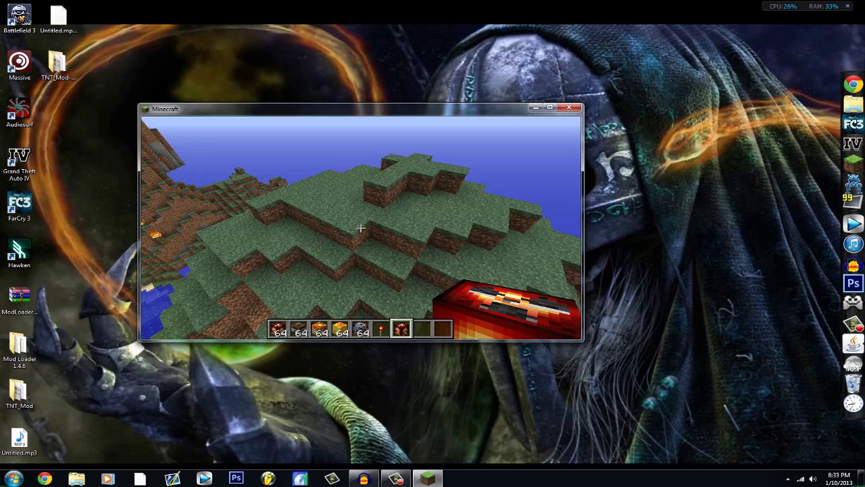
key("space")
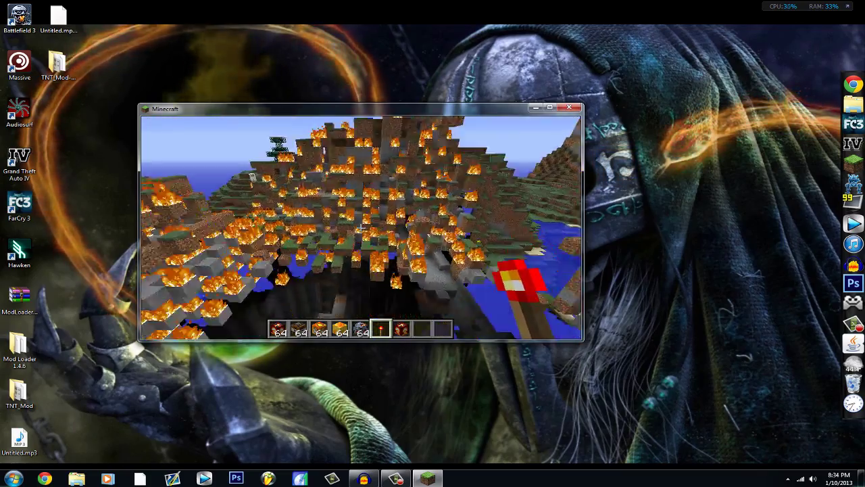
key("w")
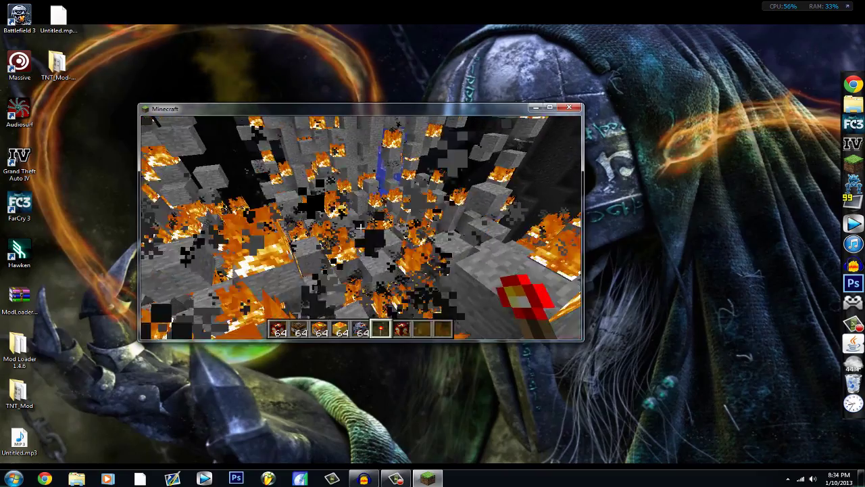
key("space")
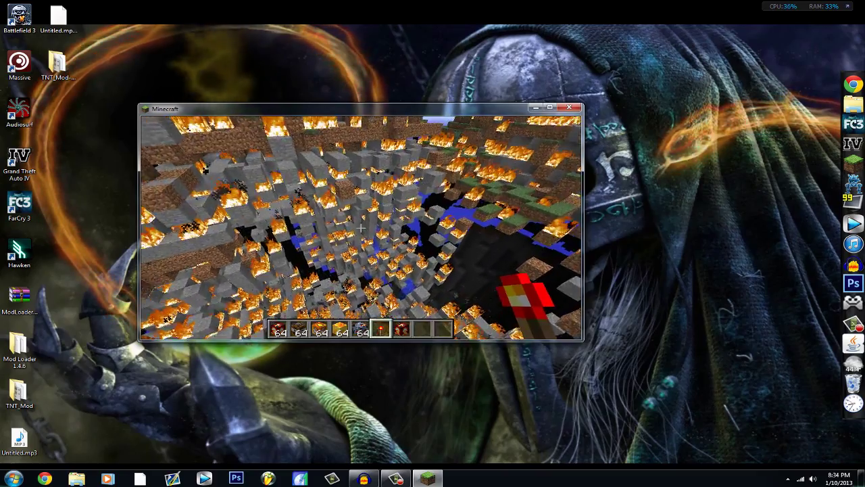
key("space")
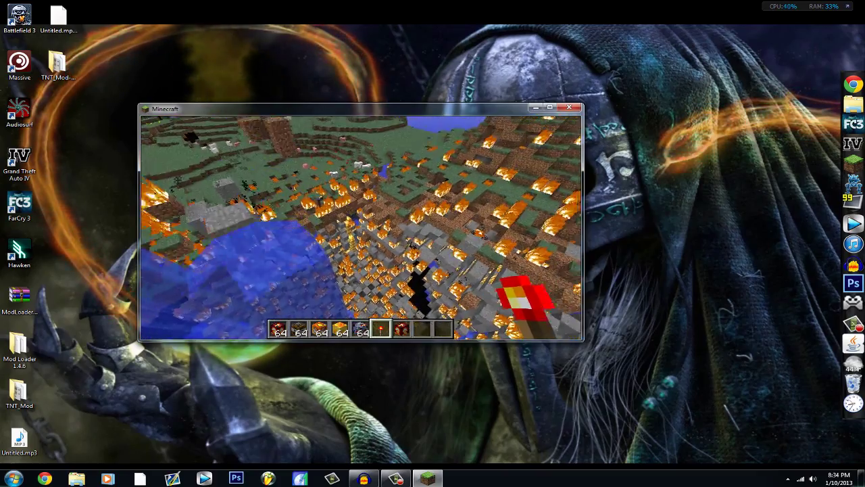